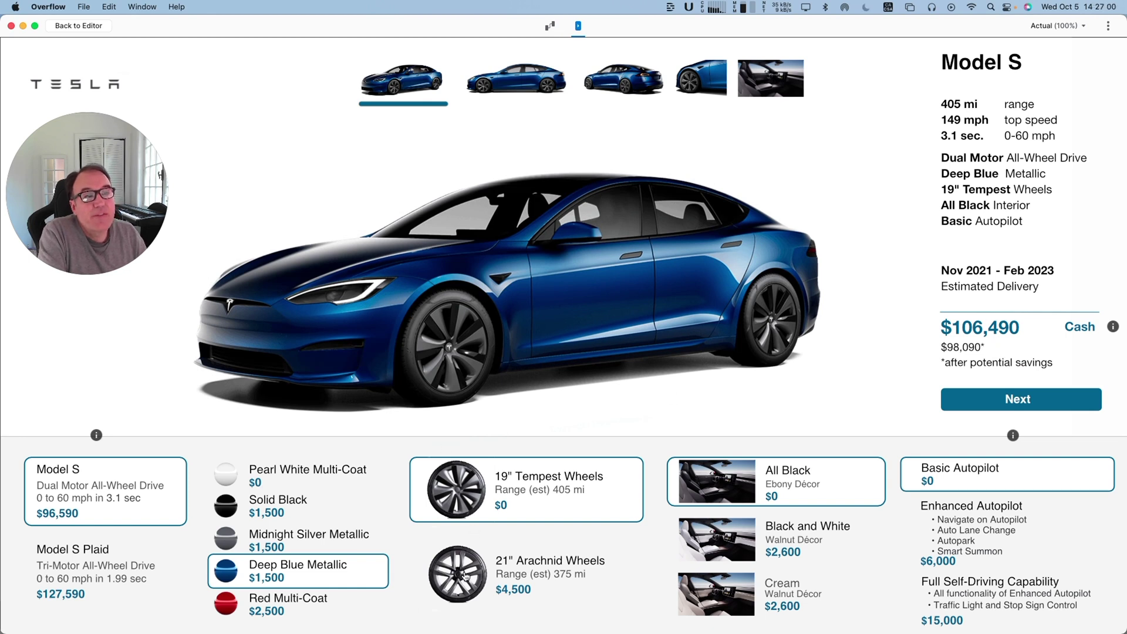
- Select 21" Arachnid Wheels and preview the side, rear three-quarter, wheel and interior views
left_click(466, 575)
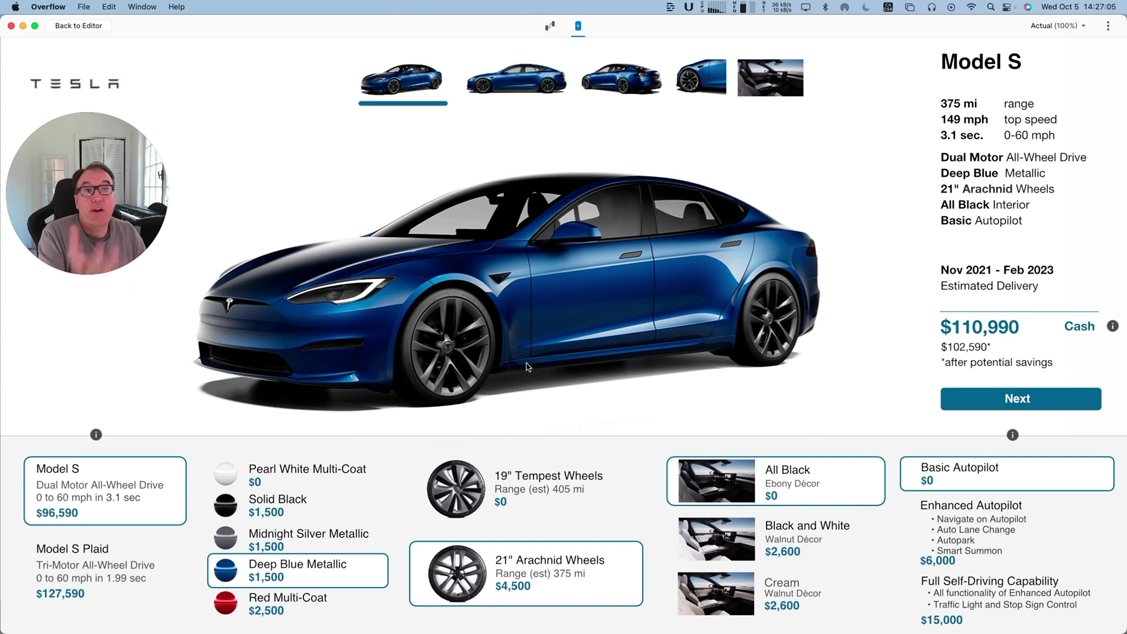
left_click(506, 88)
left_click(600, 84)
left_click(710, 82)
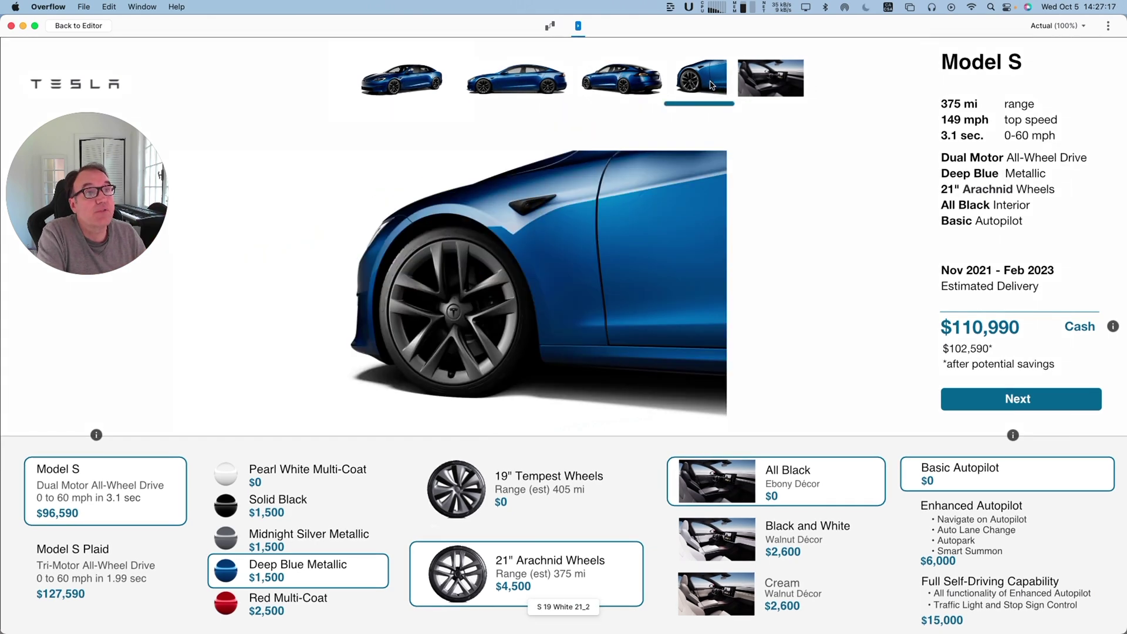
left_click(770, 78)
- Cycle the main image back to the front three-quarter view and open the Model S trims info
left_click(514, 86)
left_click(414, 83)
left_click(605, 85)
left_click(521, 92)
left_click(623, 87)
key("Right")
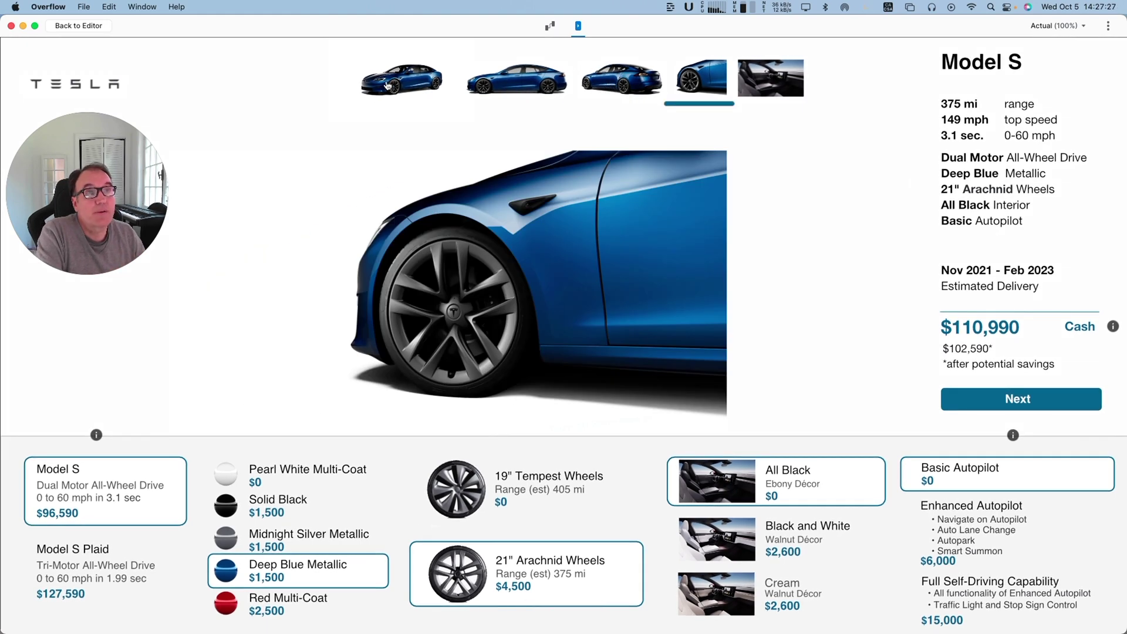
left_click(389, 86)
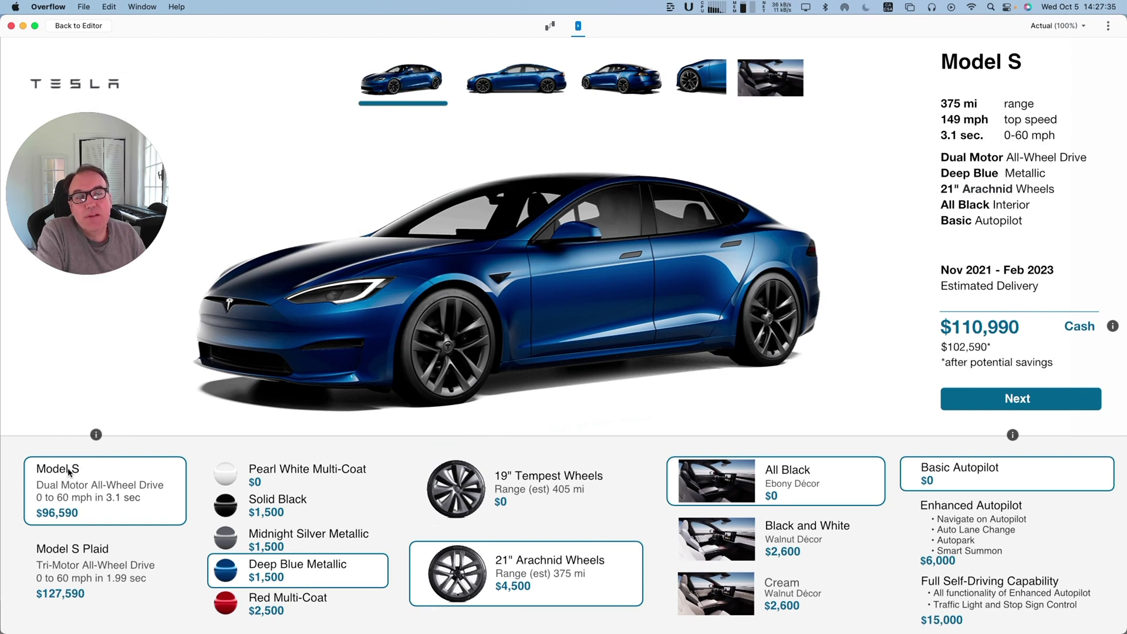
left_click(96, 435)
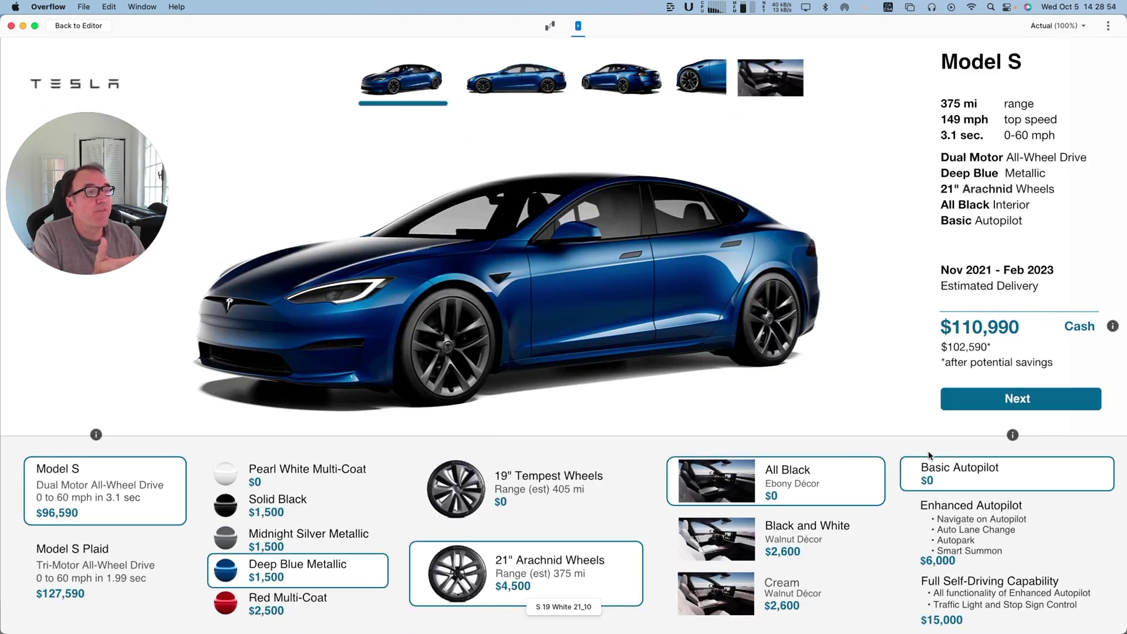
- Read the autopilot info for Basic, Enhanced Autopilot and Full-Self Driving
left_click(1012, 435)
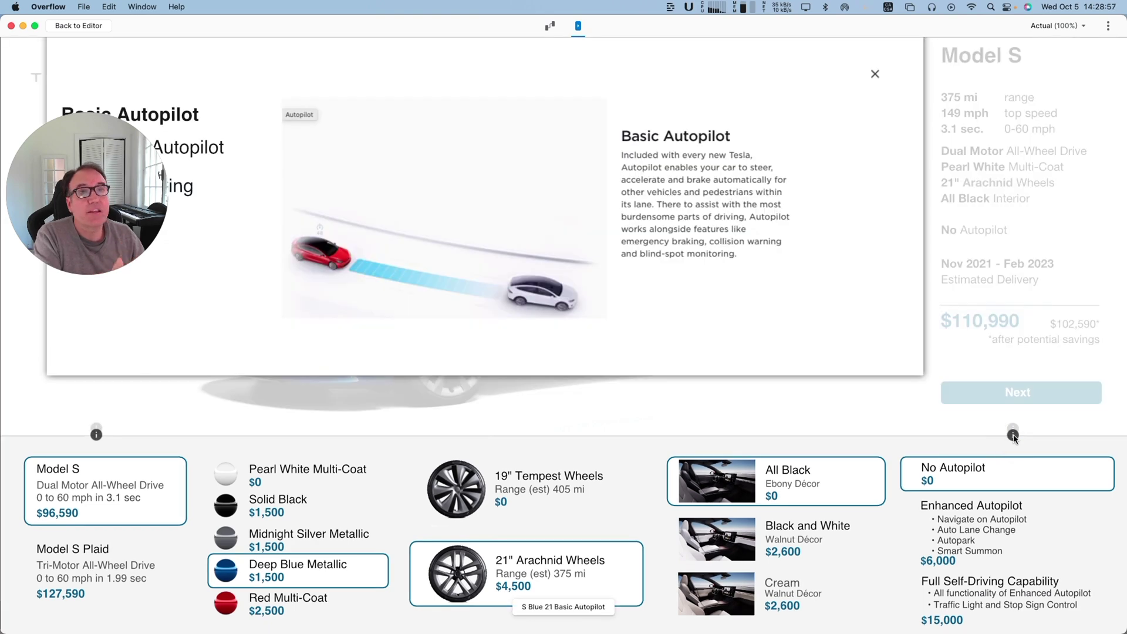
left_click_drag(109, 184, 111, 318)
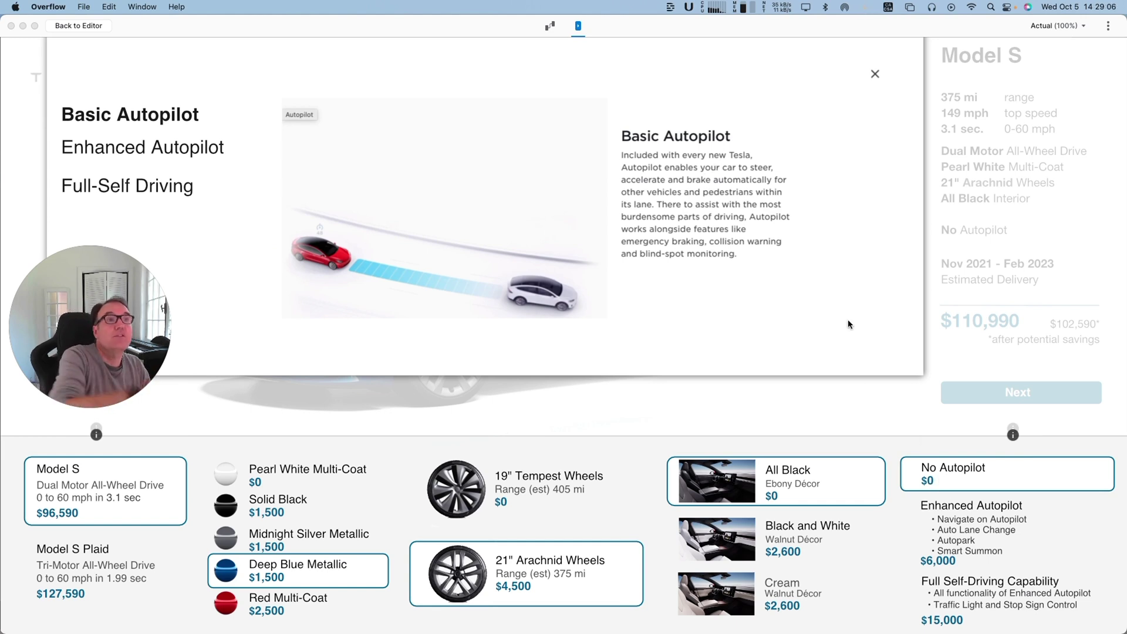
left_click(152, 152)
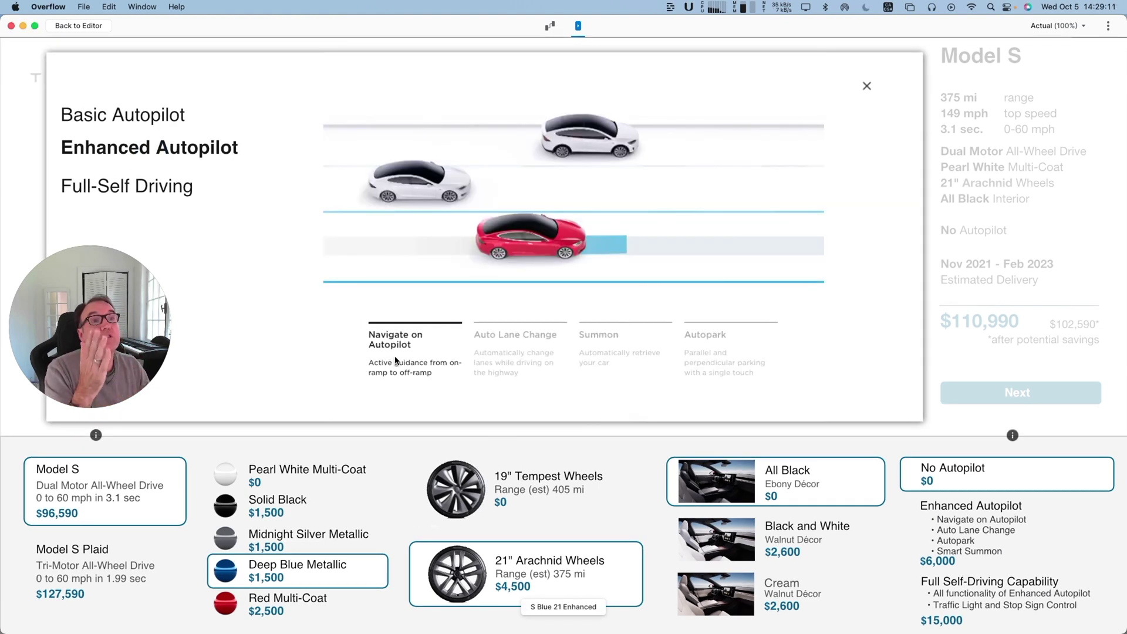
left_click(162, 191)
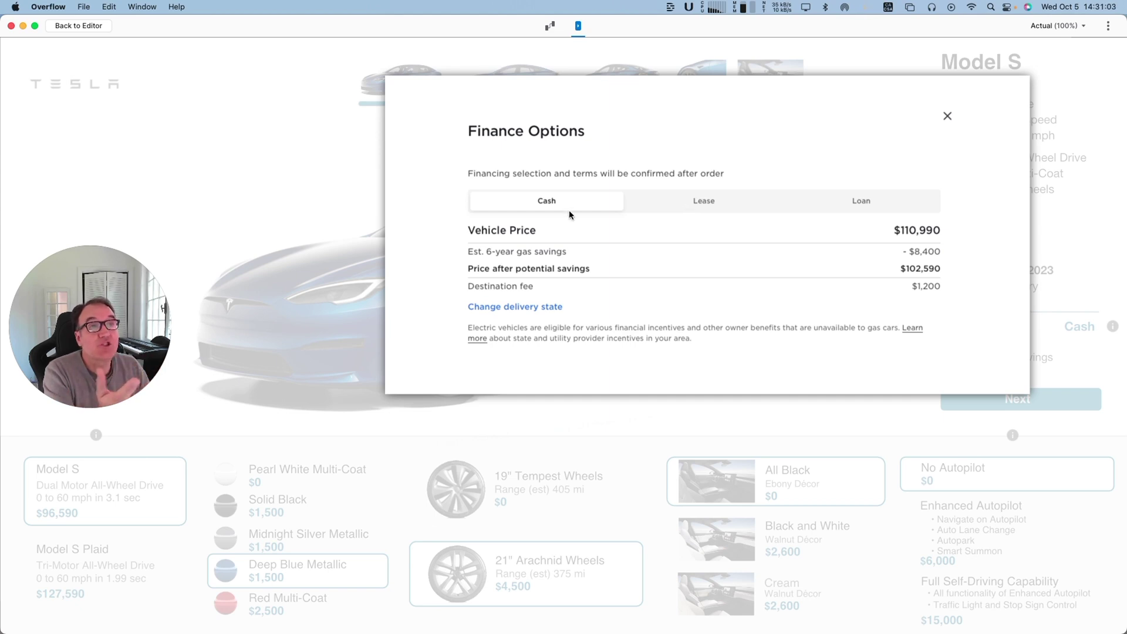
- Switch Finance Options to Lease for $1,576 per month and close the dialog
left_click(694, 204)
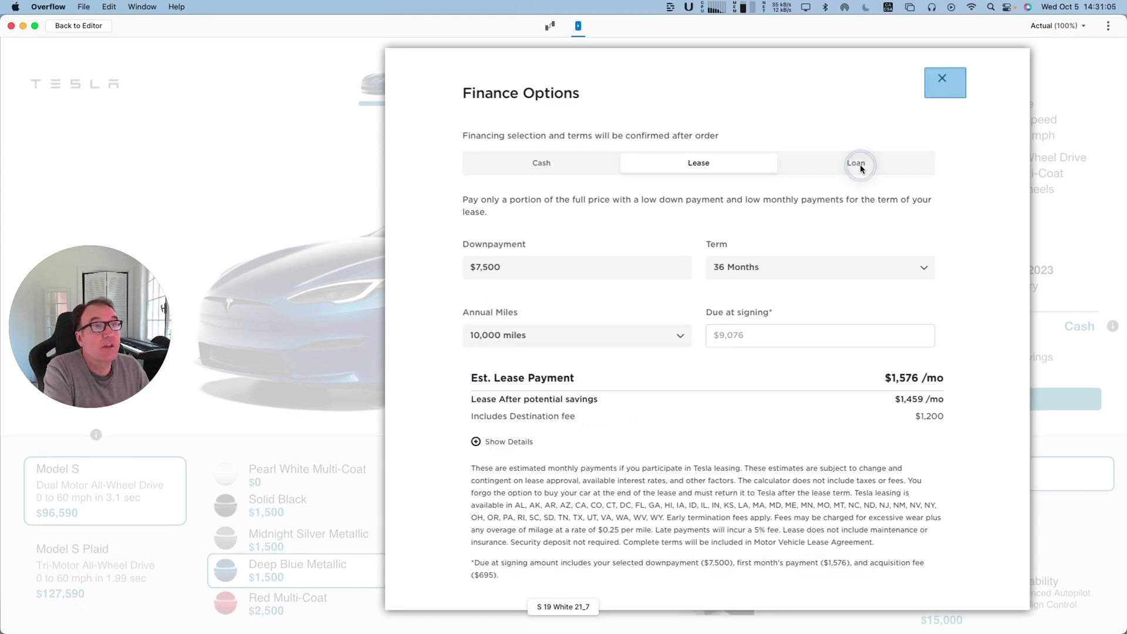
left_click(941, 78)
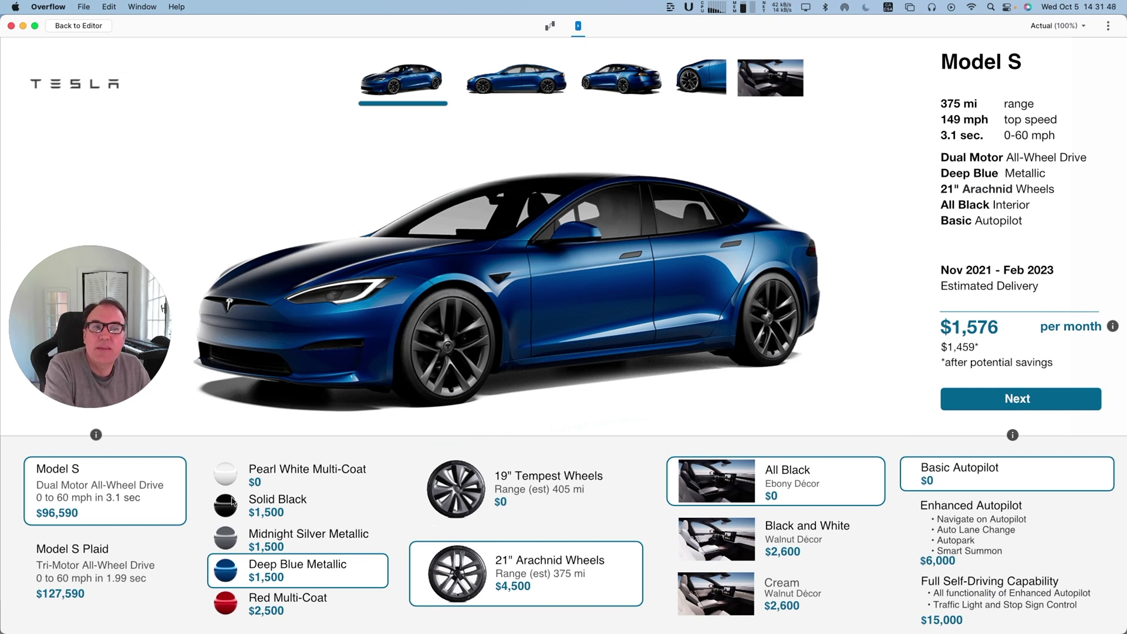
- Try Model S Plaid, return to Model S, and compare Enhanced, Full Self-Driving and Basic Autopilot
left_click(85, 570)
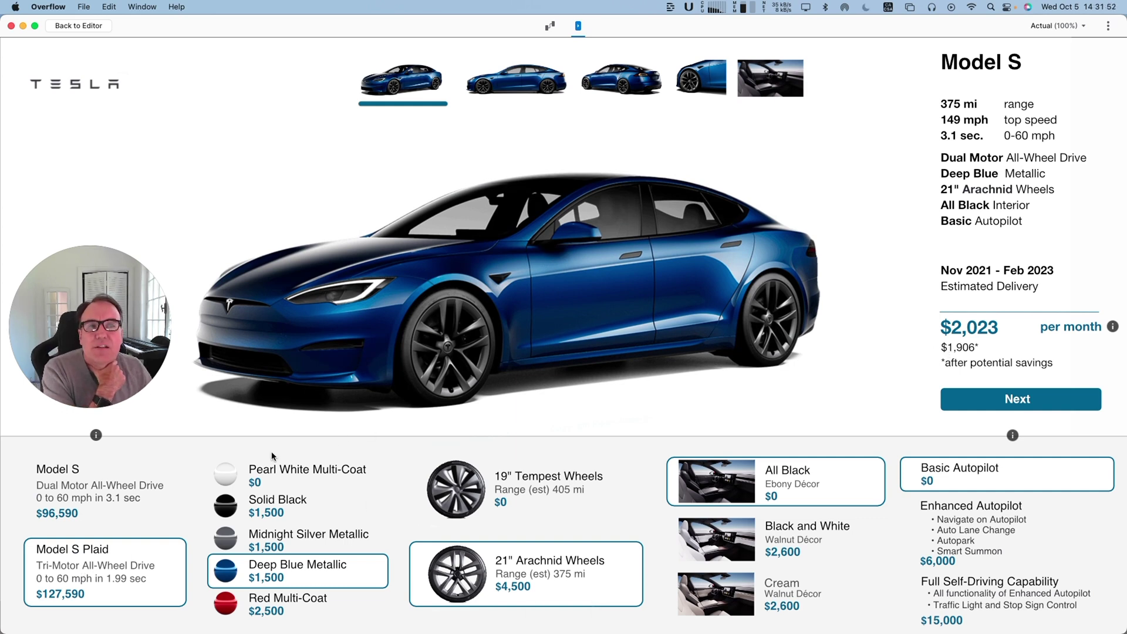
left_click(79, 496)
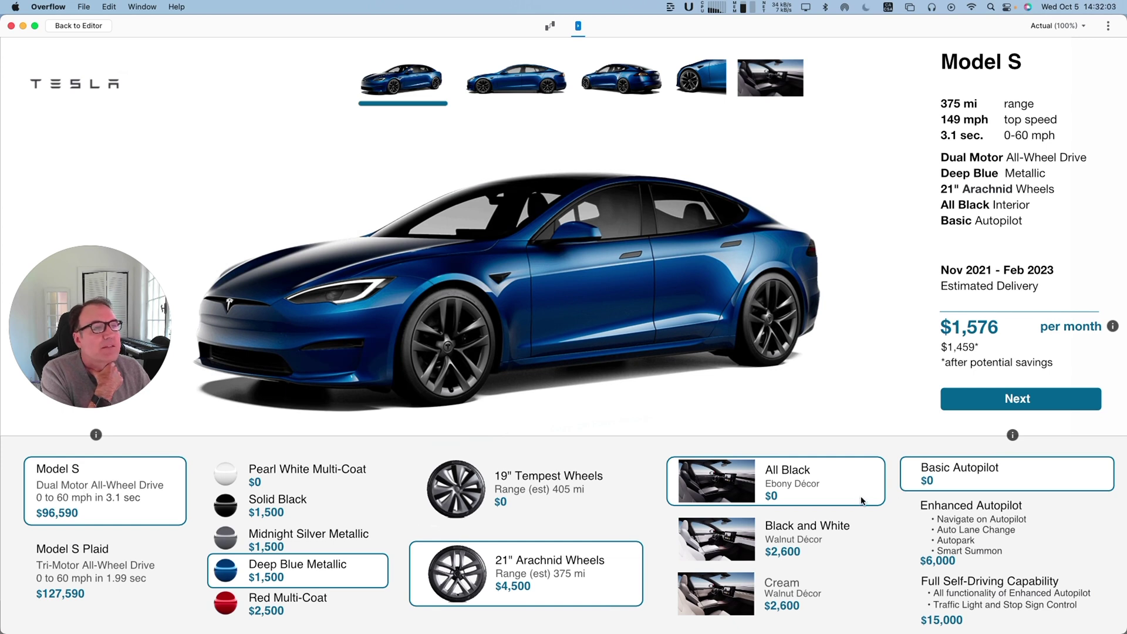
left_click(986, 532)
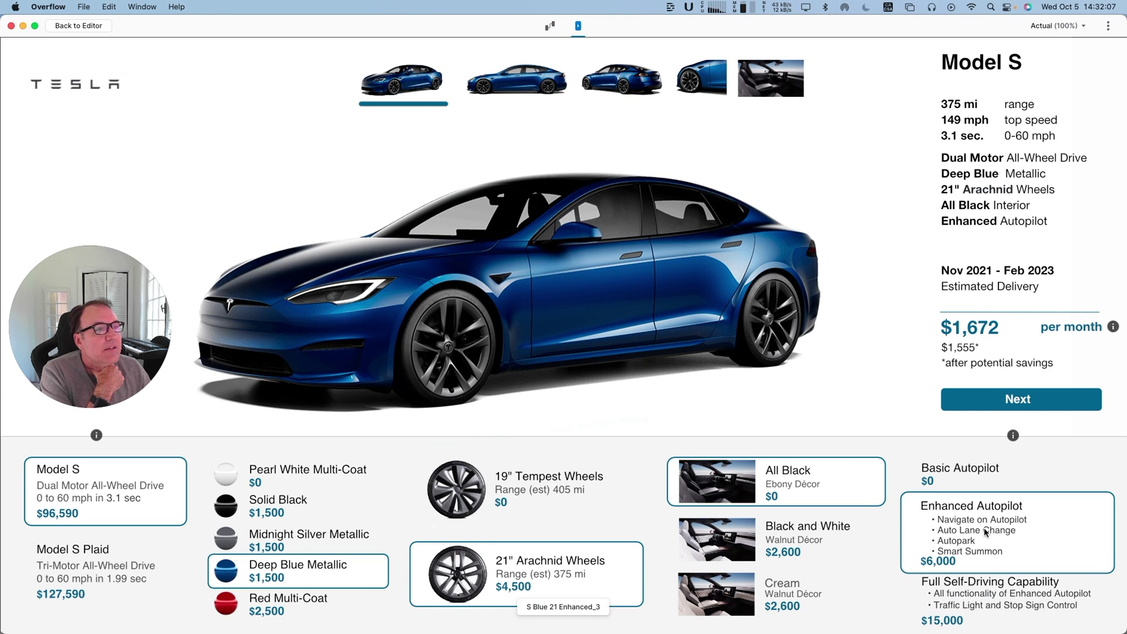
left_click(990, 605)
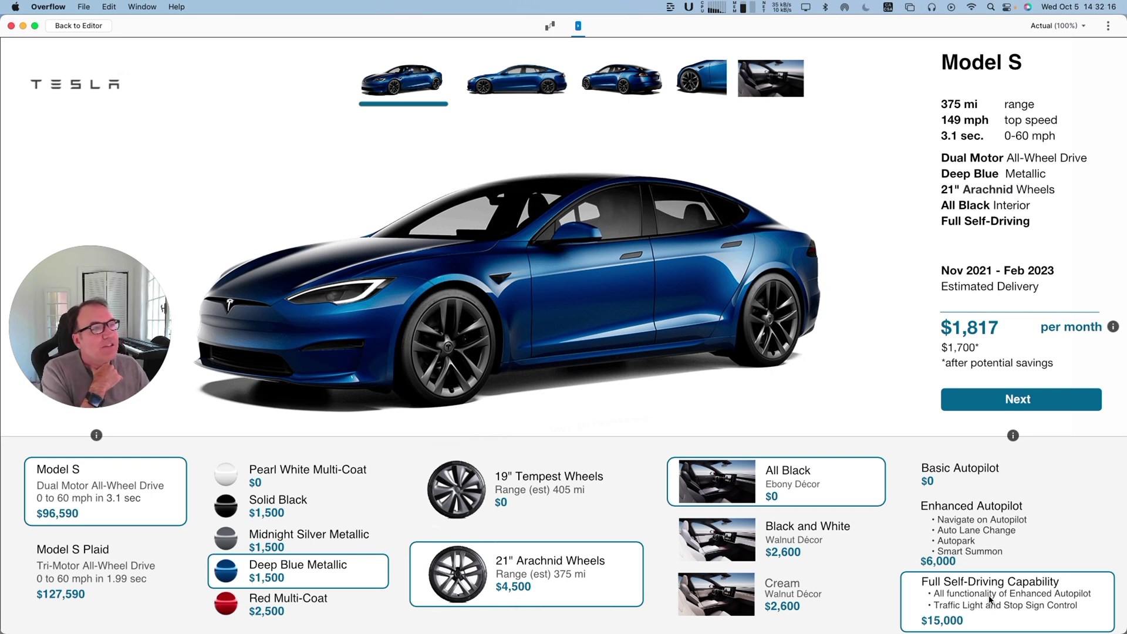
left_click(966, 487)
- Settle on Model S with Enhanced Autopilot at $1,672 per month and continue to the summary
left_click(97, 572)
left_click(93, 508)
left_click(969, 539)
left_click(981, 604)
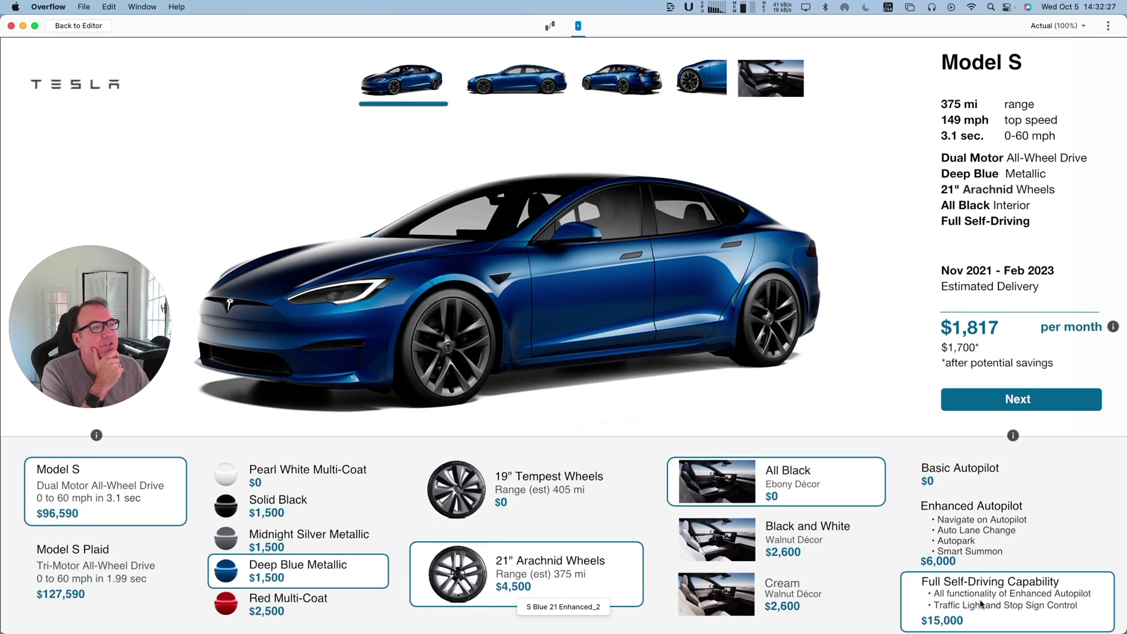
left_click(958, 541)
left_click(973, 582)
left_click(969, 537)
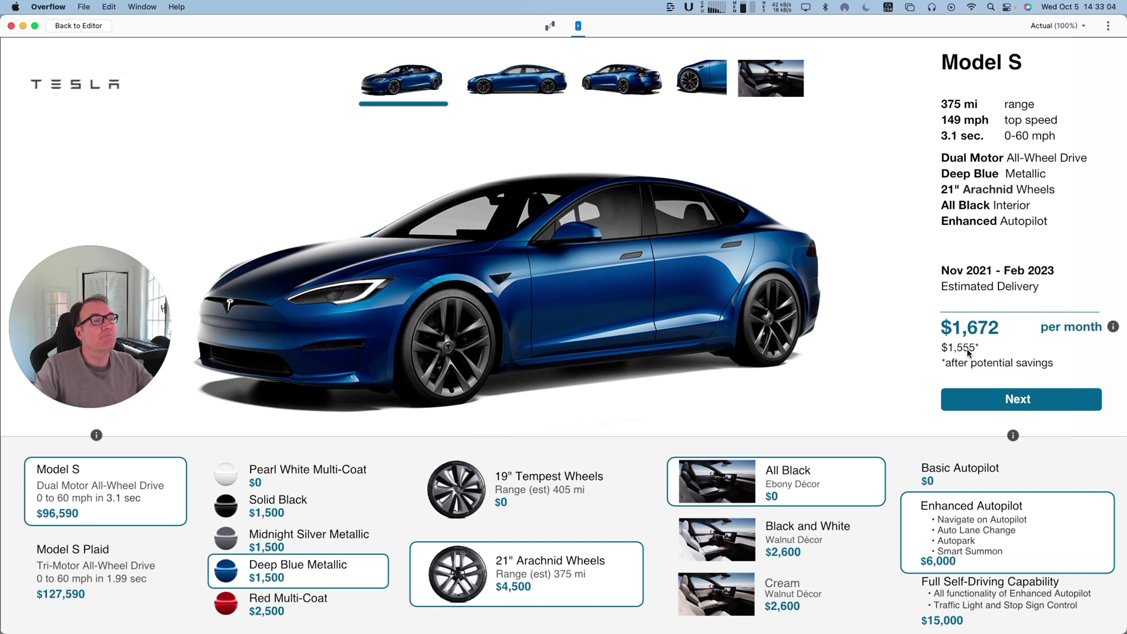
left_click(1024, 400)
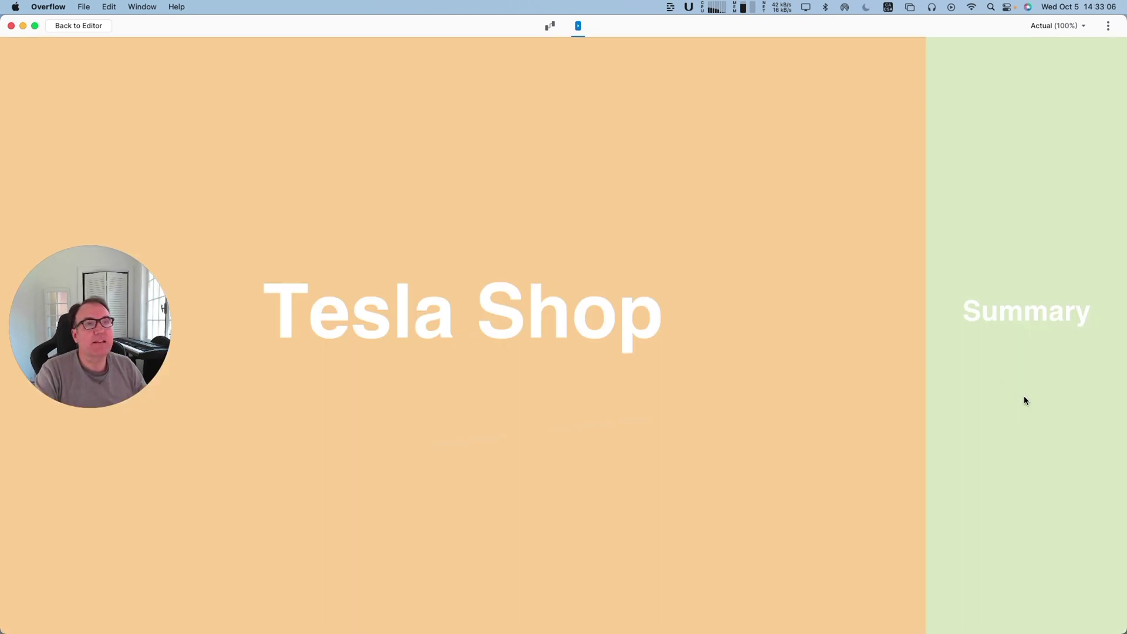